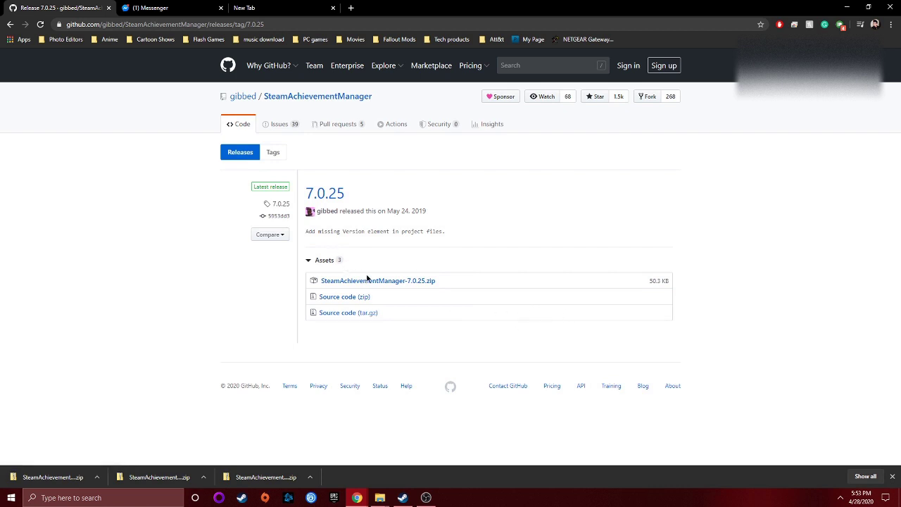
# - Download SteamAchievementManager-7.0.25.zip from the 7.0.25 release's Assets list
pyautogui.click(427, 283)
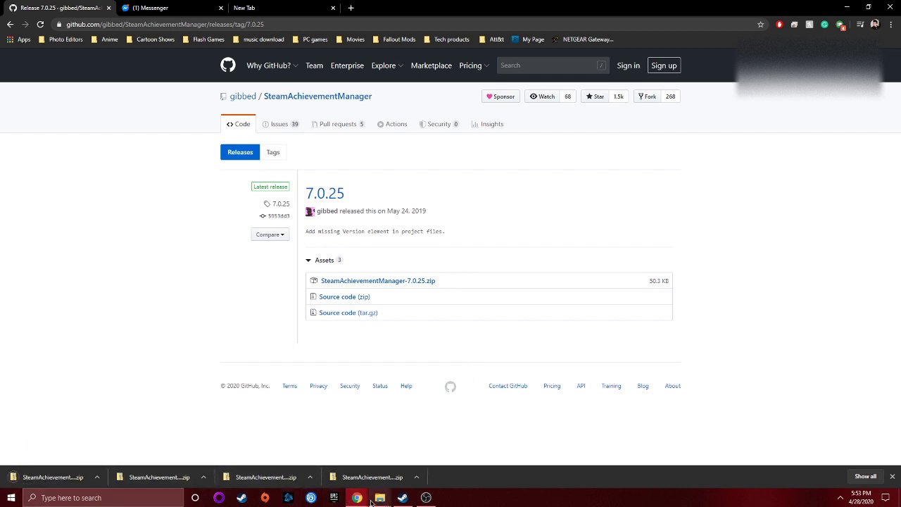
pyautogui.click(98, 477)
# - Extract the zip to its suggested folder, open that folder and select SAM.Picker
pyautogui.click(156, 446)
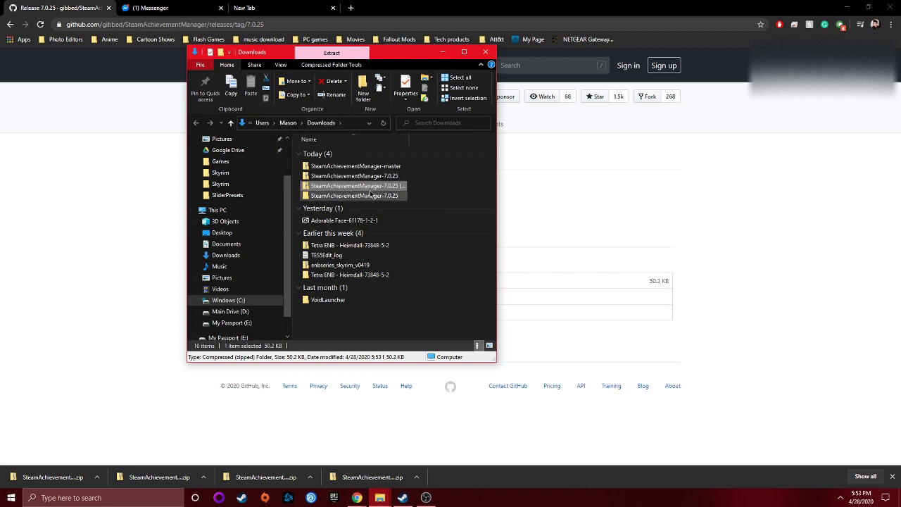
pyautogui.rightClick(371, 188)
pyautogui.click(399, 228)
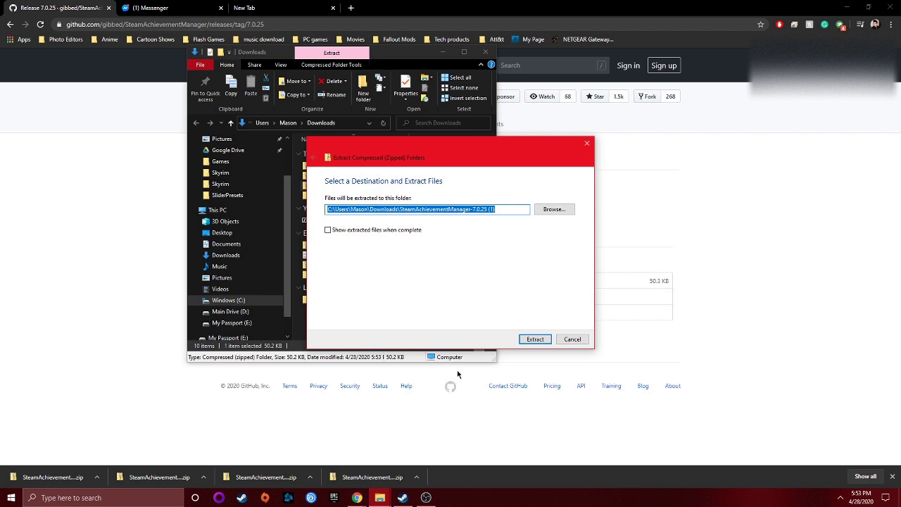
pyautogui.click(533, 339)
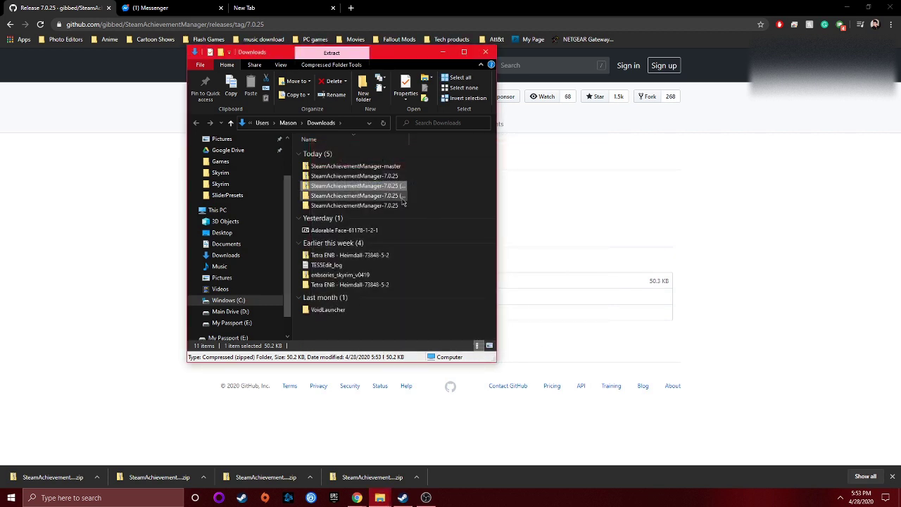
pyautogui.doubleClick(403, 197)
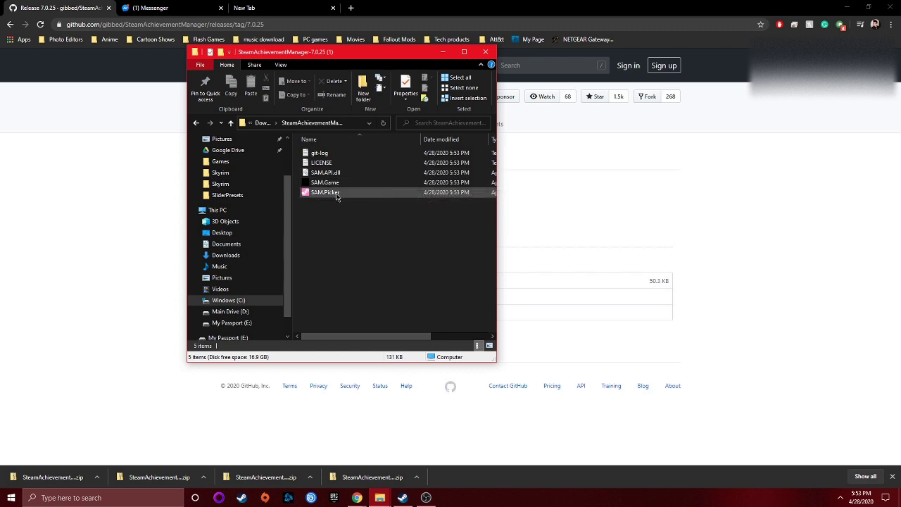
pyautogui.moveTo(326, 192)
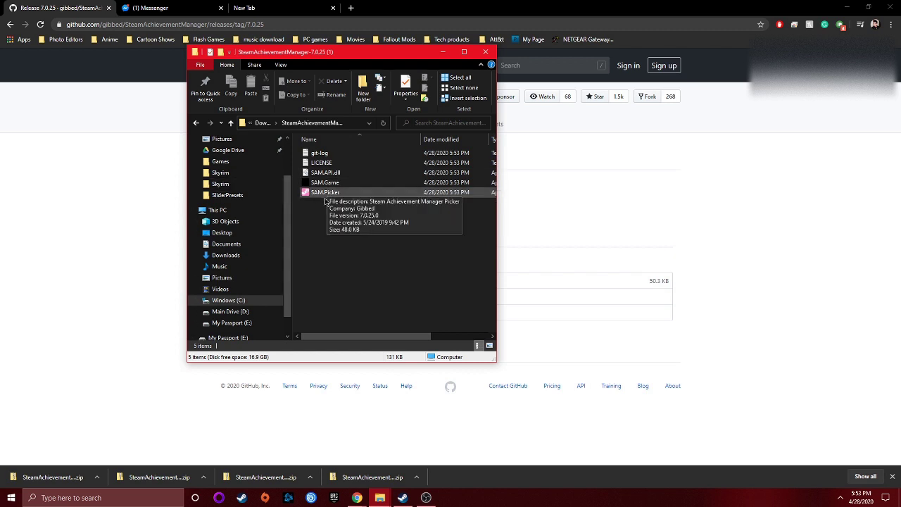
pyautogui.click(341, 199)
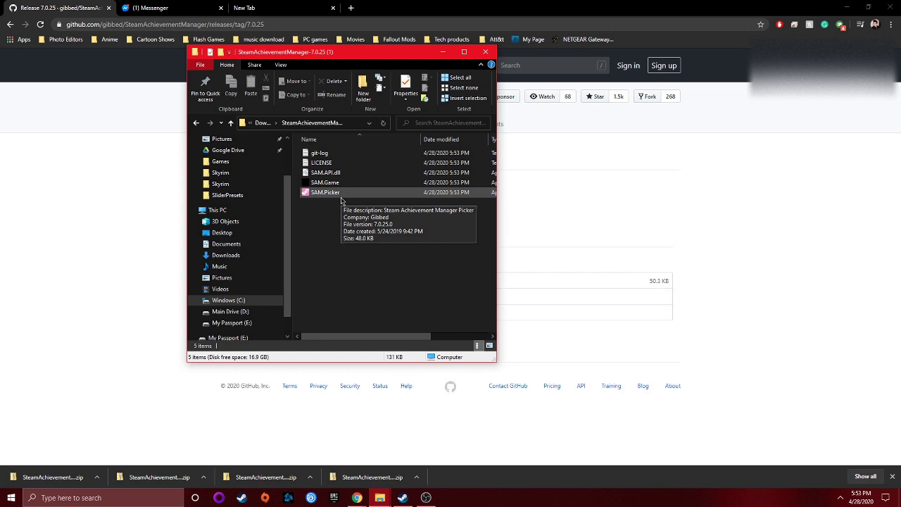
# - Launch SAM.Picker to bring up the Steam Achievement Manager 7.0 game picker
pyautogui.doubleClick(341, 199)
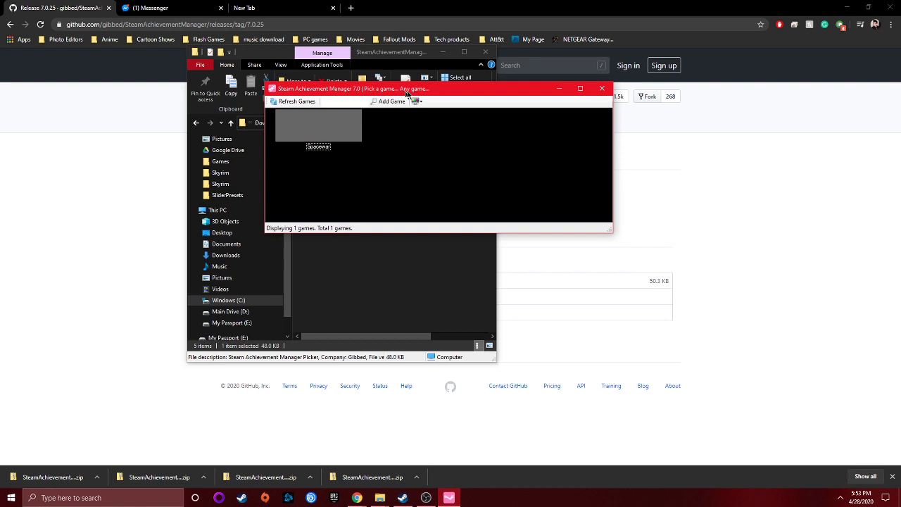
# - Search Google for SKYRIM and open the Skyrim Special Edition Steam store page
pyautogui.click(275, 8)
pyautogui.click(211, 25)
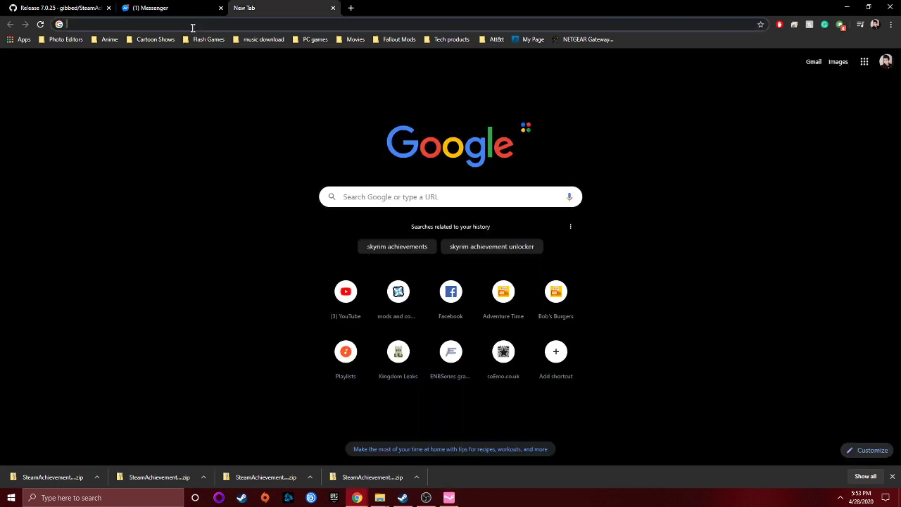
pyautogui.write('SKYRIM')
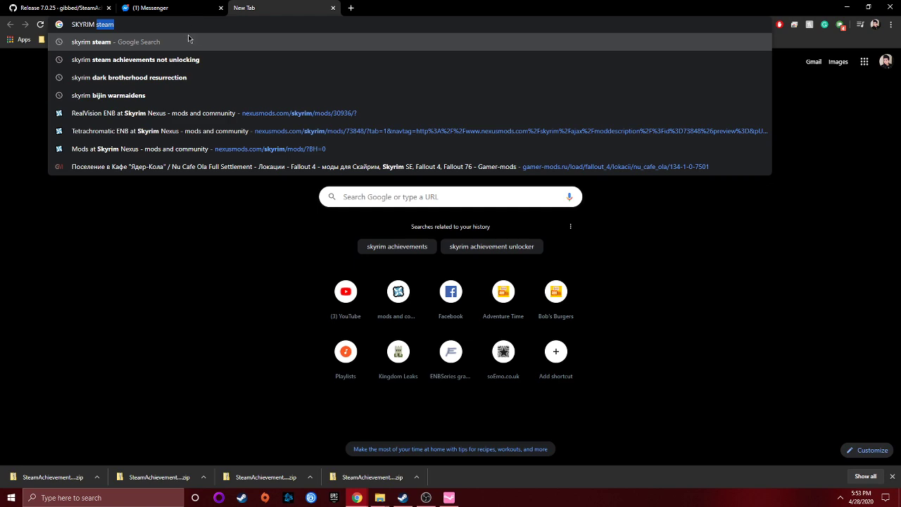
pyautogui.press('Return')
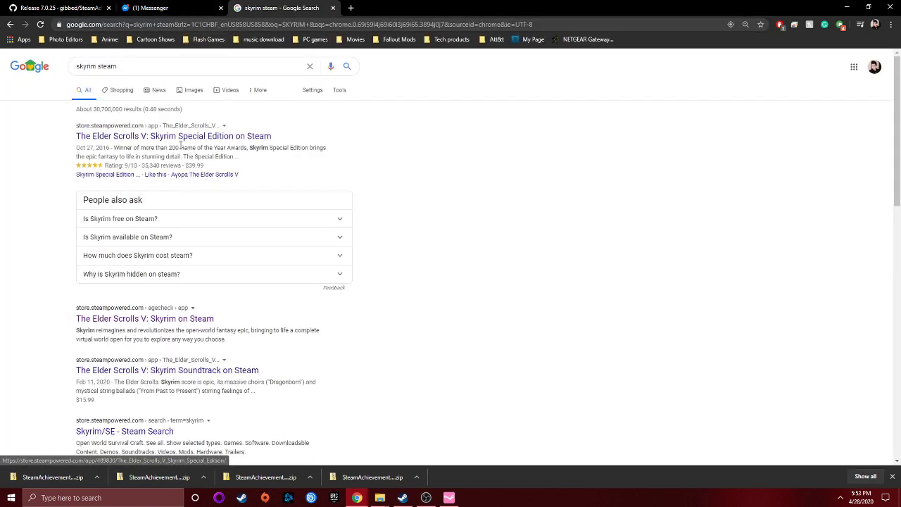
pyautogui.click(181, 137)
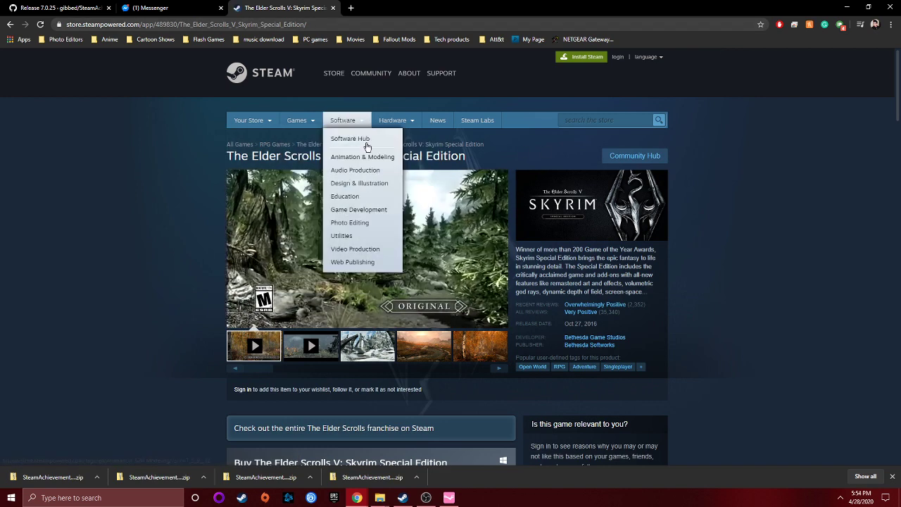
pyautogui.doubleClick(190, 24)
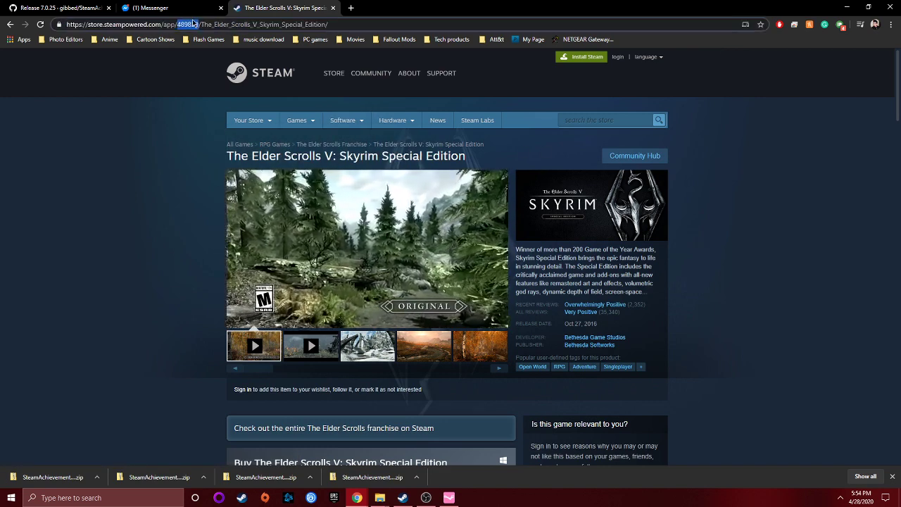
pyautogui.rightClick(192, 24)
pyautogui.click(211, 75)
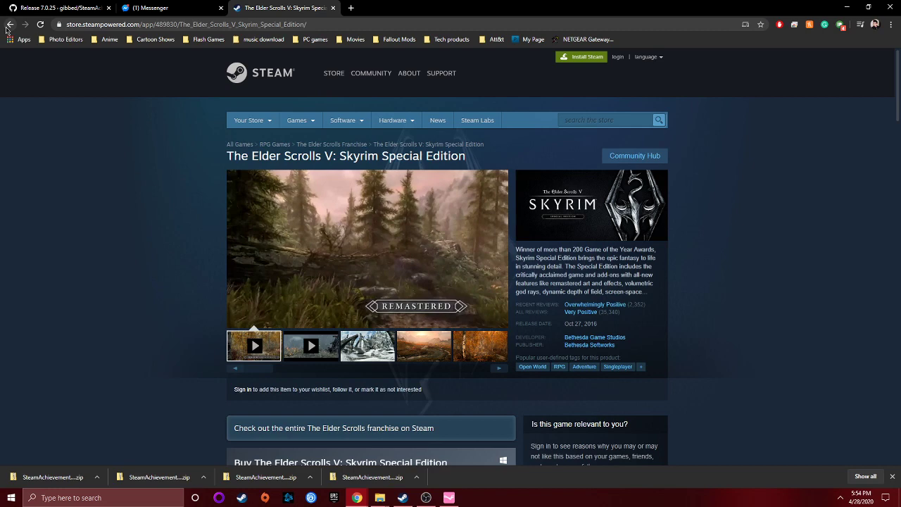
# - Return to the results and open the original Skyrim store page, passing the age check
pyautogui.click(9, 24)
pyautogui.scroll(-1, 201, 352)
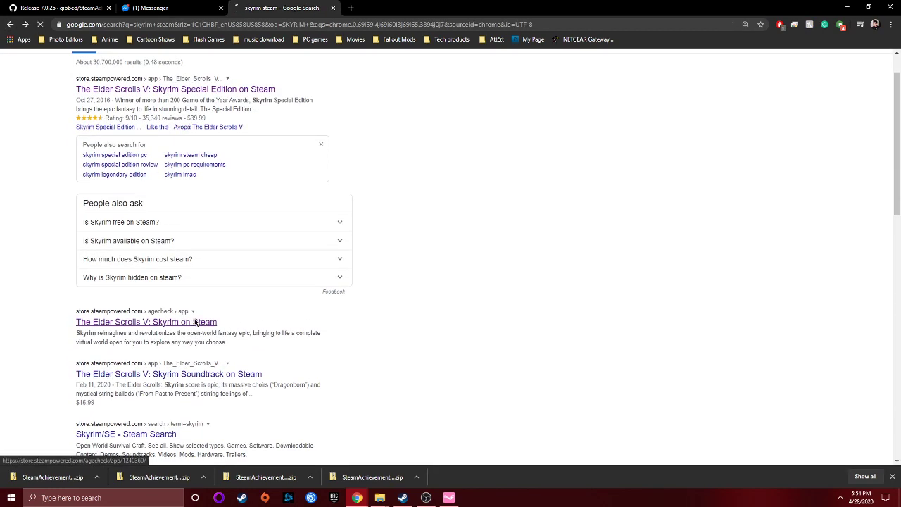
pyautogui.click(196, 322)
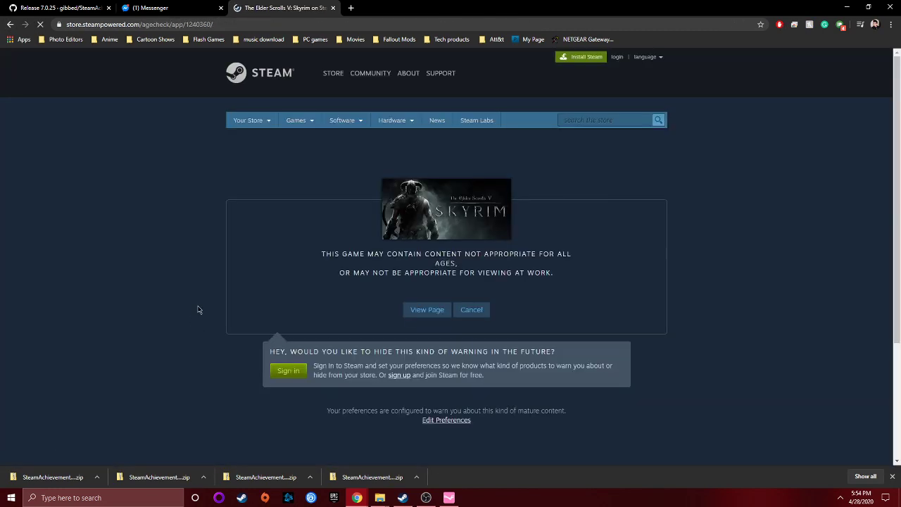
pyautogui.click(434, 317)
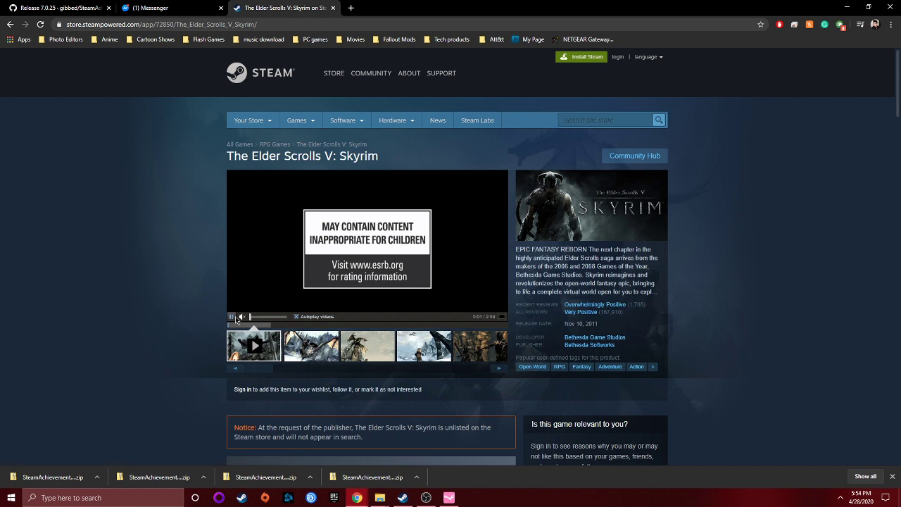
# - Copy the app ID 72850 from the Skyrim store page's address
pyautogui.click(169, 26)
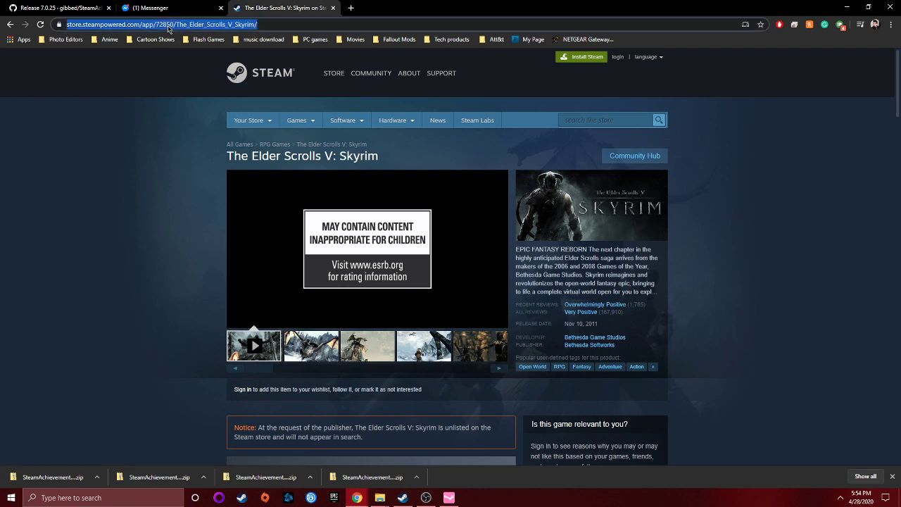
pyautogui.click(168, 26)
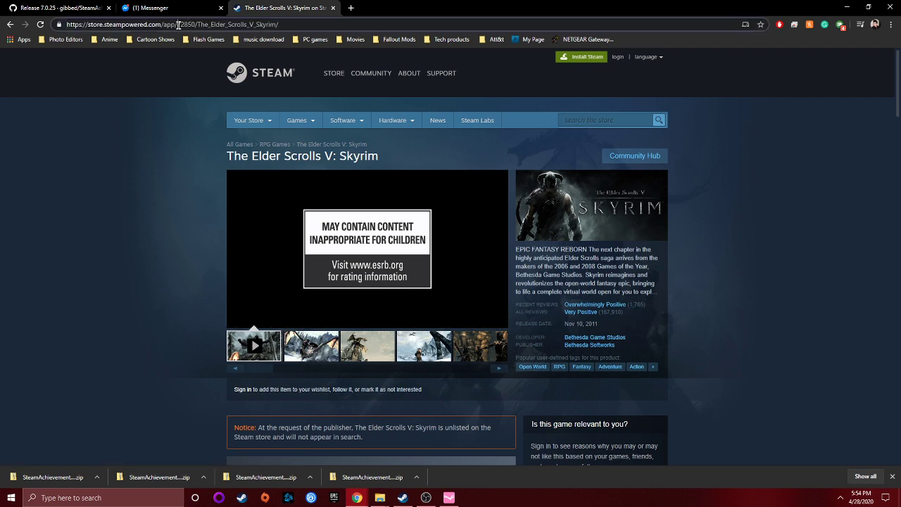
pyautogui.moveTo(178, 25); pyautogui.dragTo(197, 22)
pyautogui.rightClick(191, 29)
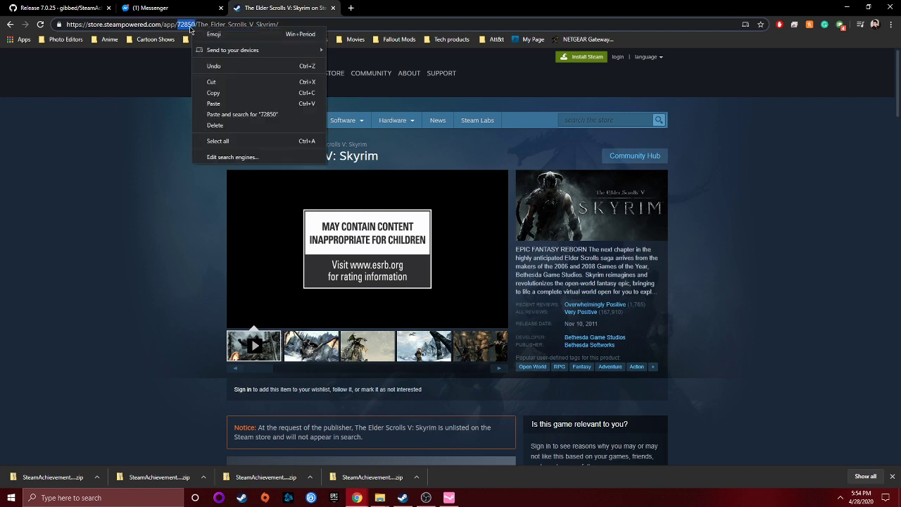
pyautogui.click(228, 93)
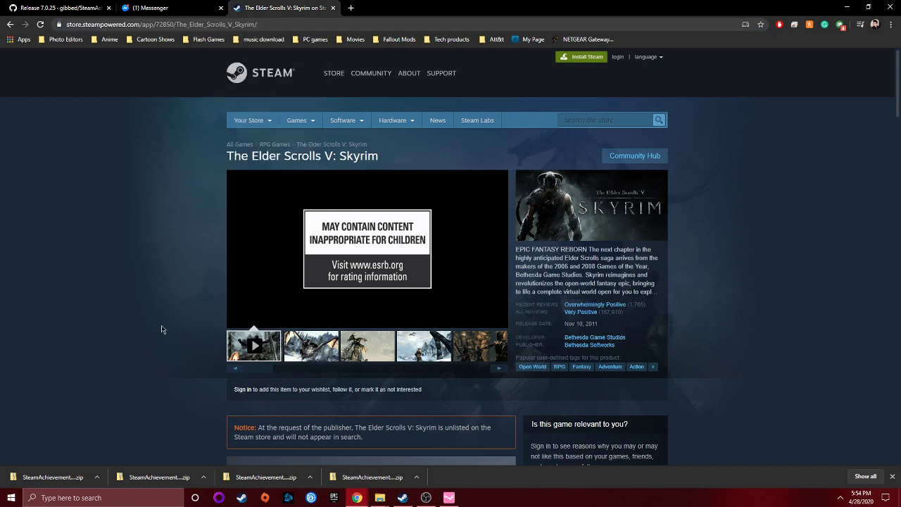
# - Paste app ID 72850 into the picker, add Skyrim, and open its achievement list
pyautogui.click(456, 498)
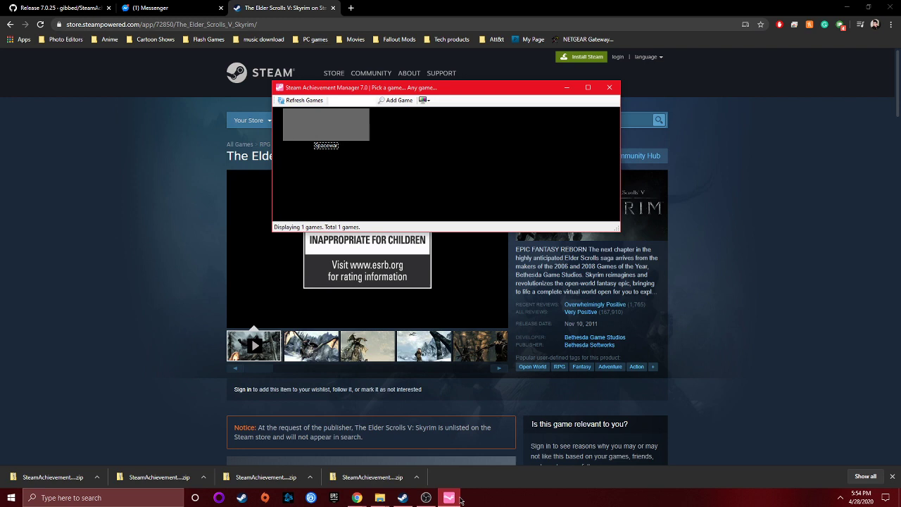
pyautogui.click(361, 102)
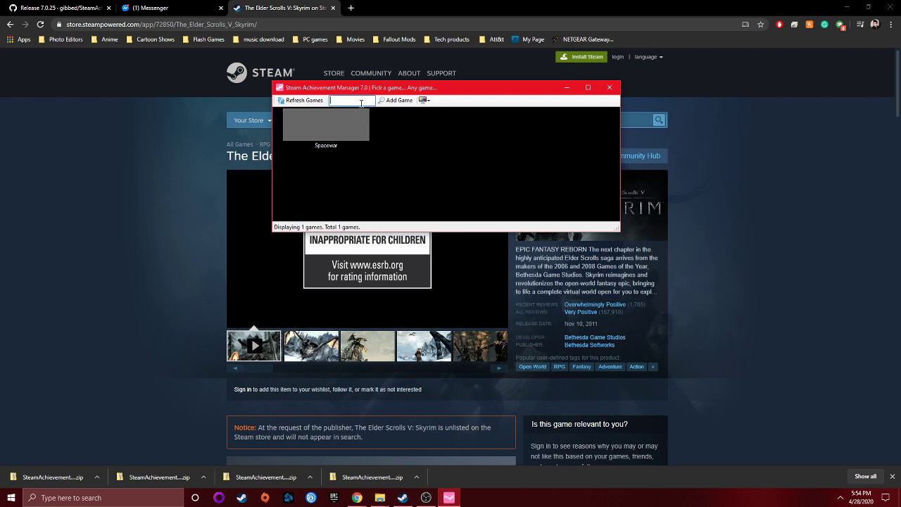
pyautogui.hotkey('ctrl', 'v')
pyautogui.click(404, 100)
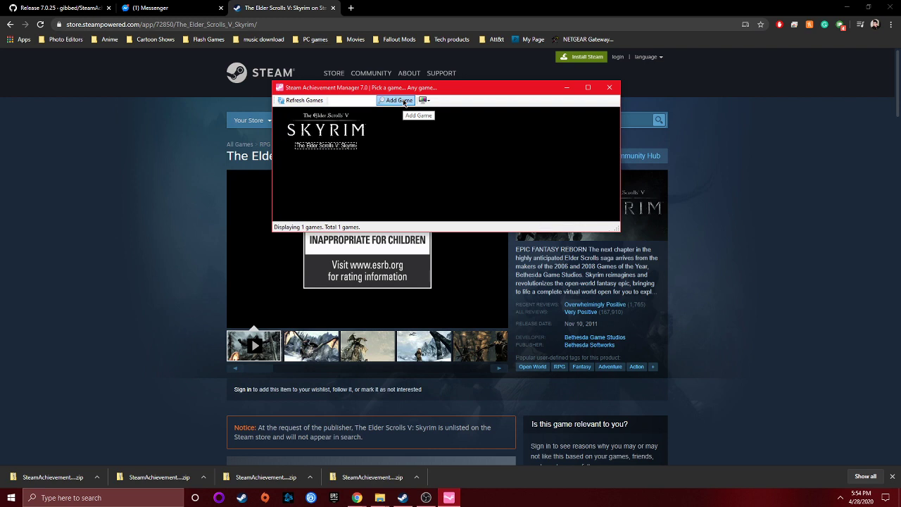
pyautogui.doubleClick(332, 137)
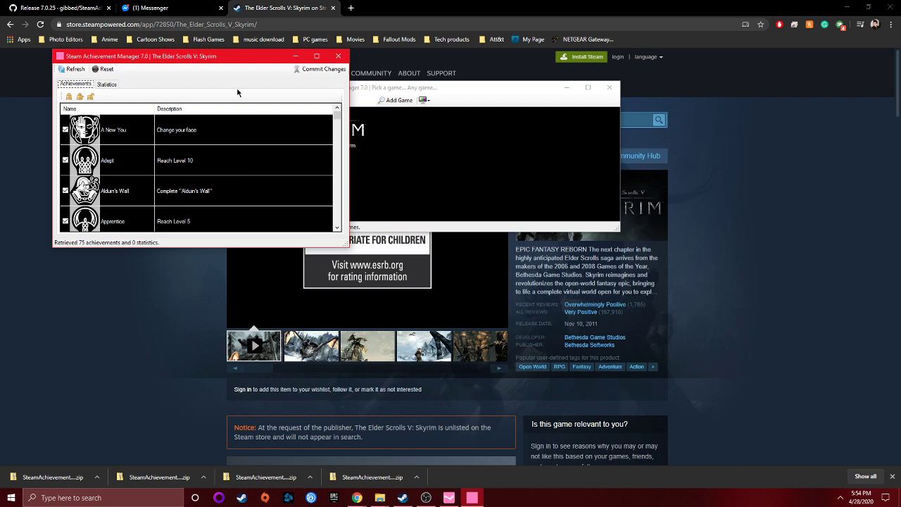
# - Scroll down Skyrim's 75-achievement list until Blood Oath is visible
pyautogui.scroll(-2, 222, 206)
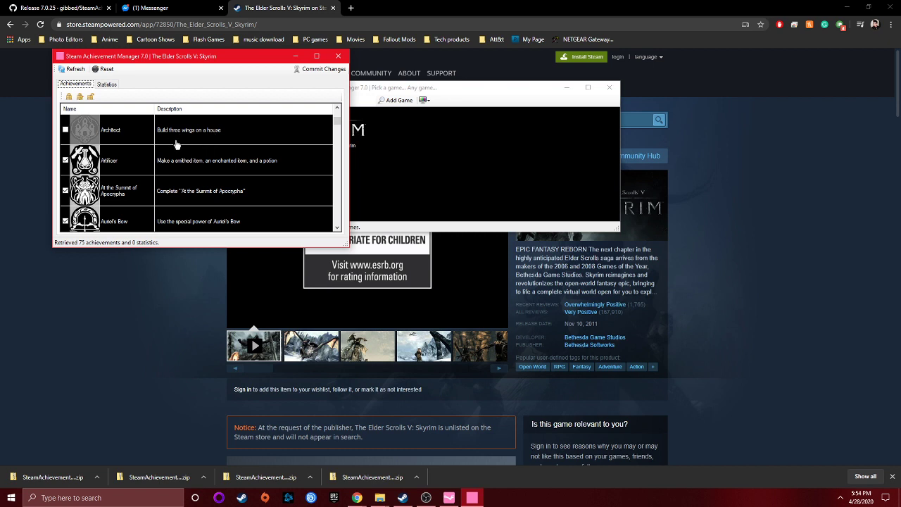
pyautogui.scroll(-1, 215, 147)
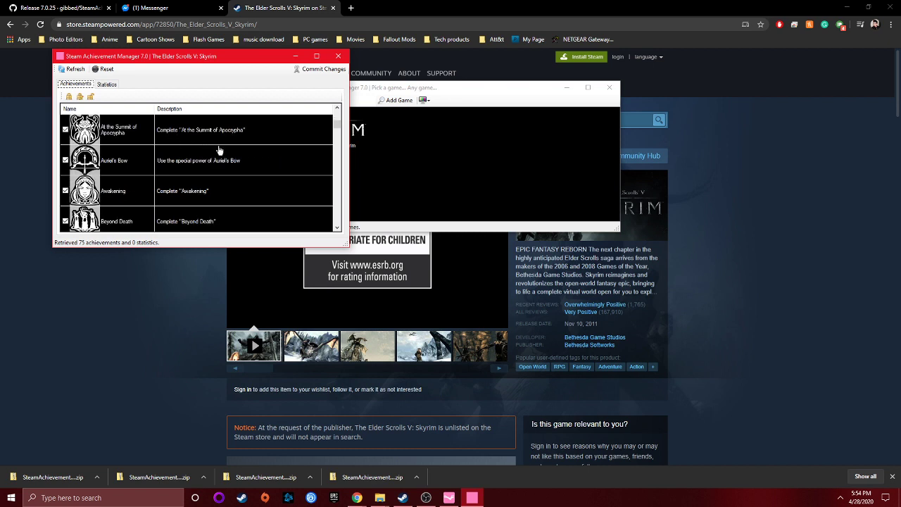
pyautogui.scroll(2, 220, 159)
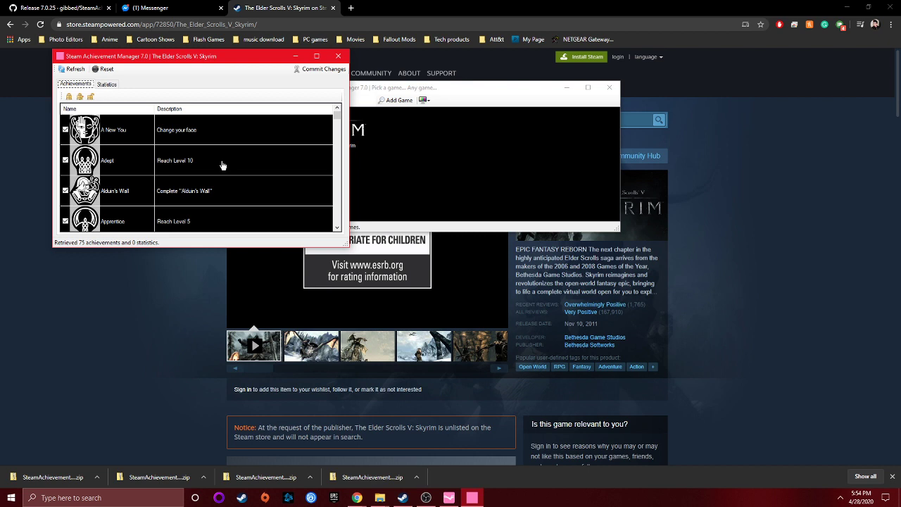
pyautogui.scroll(-2, 181, 174)
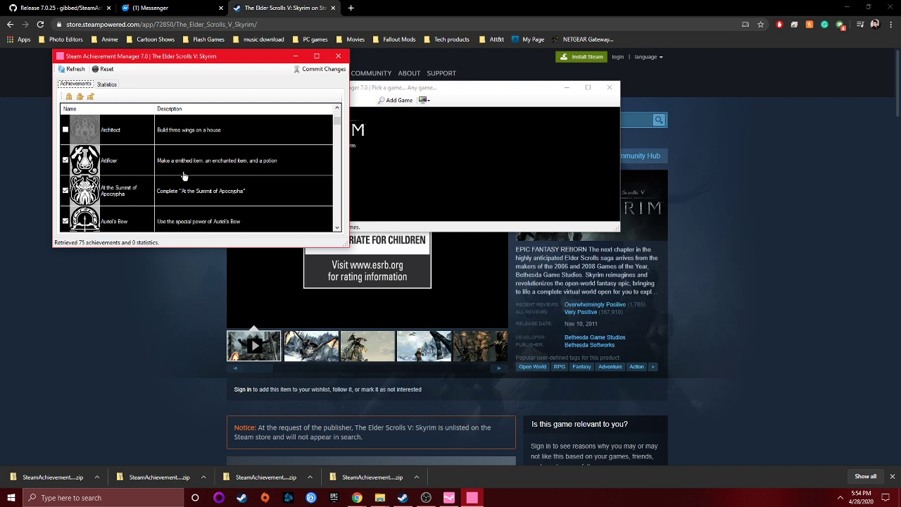
pyautogui.scroll(-2, 197, 145)
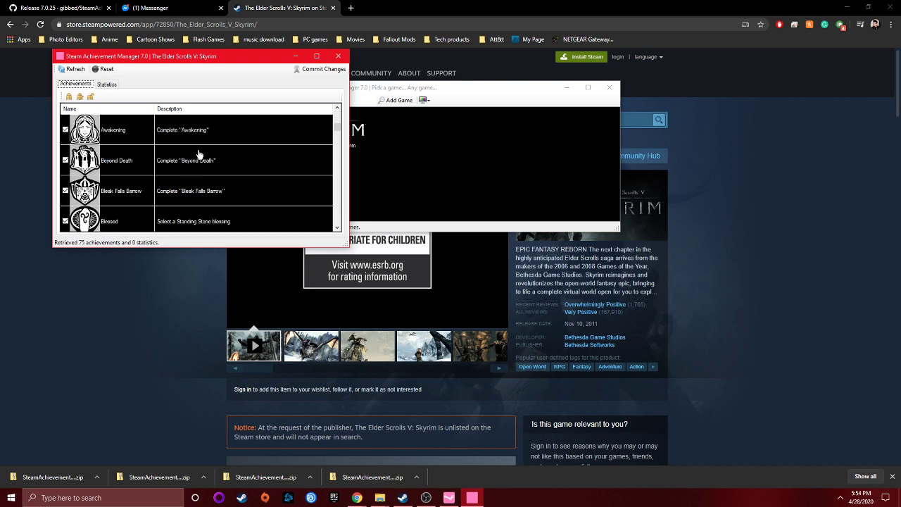
pyautogui.scroll(-2, 199, 158)
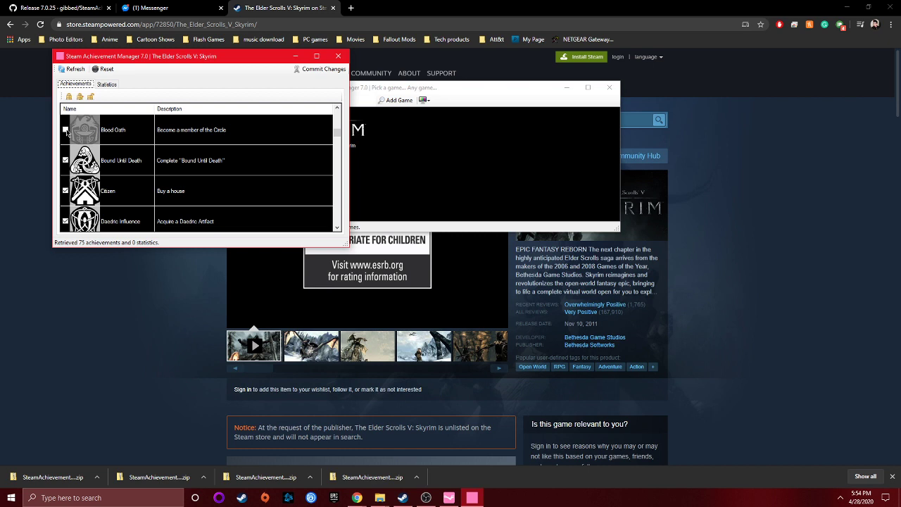
# - Check Blood Oath, commit the change, and dismiss the one-achievement-stored notice
pyautogui.click(65, 130)
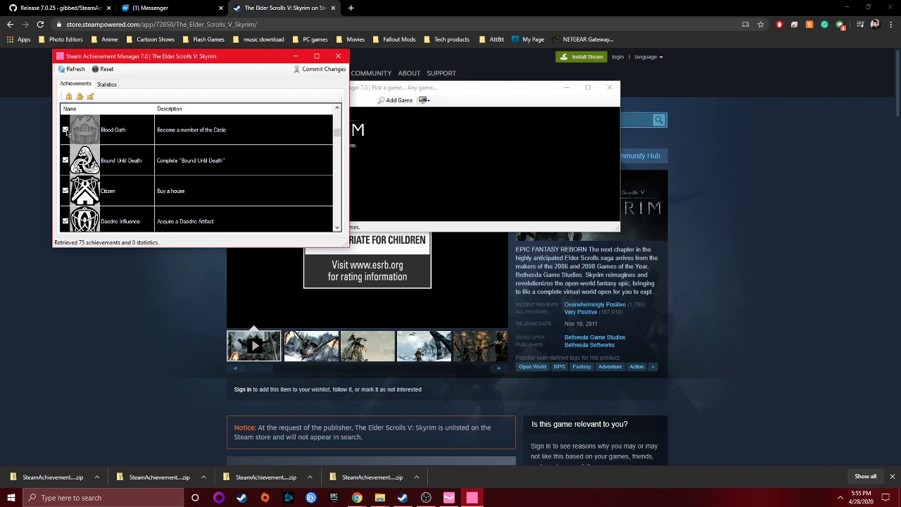
pyautogui.click(319, 70)
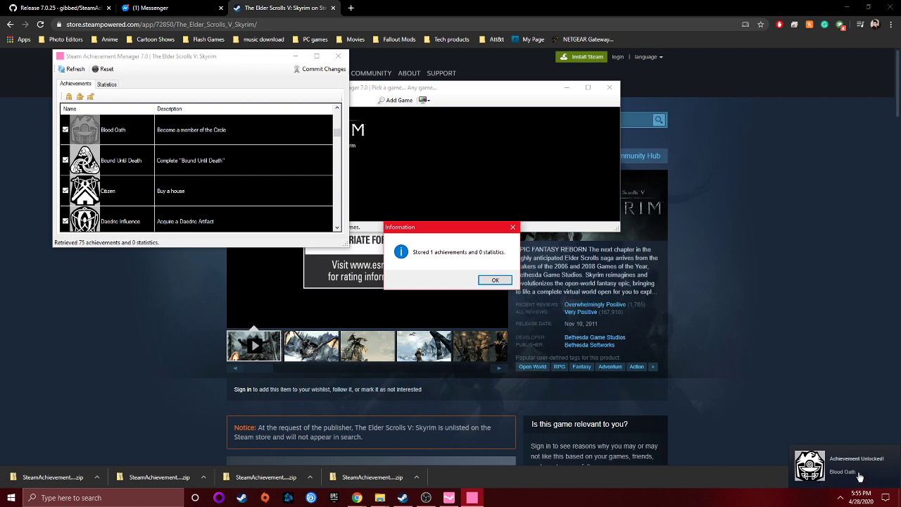
pyautogui.click(495, 280)
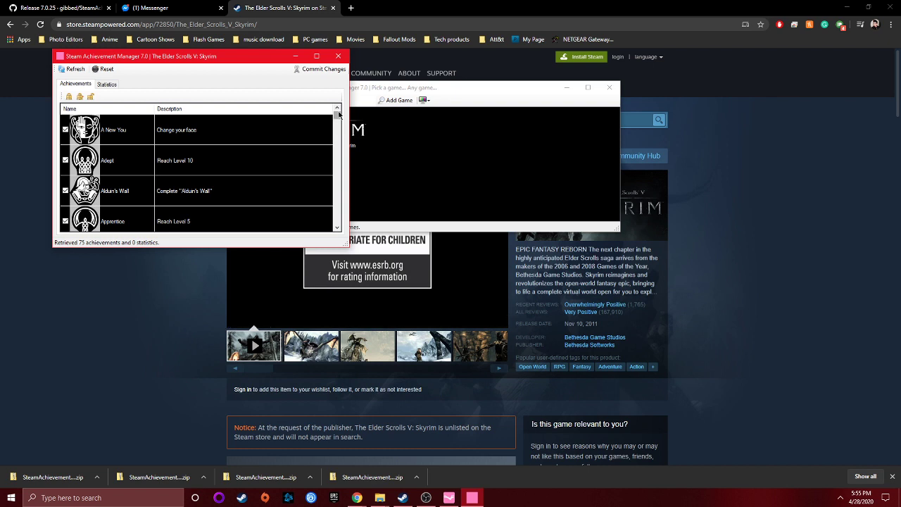